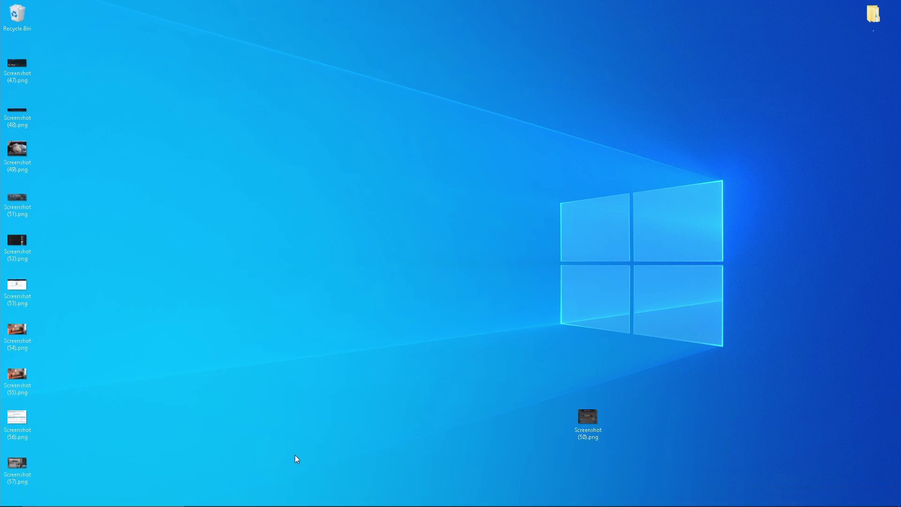
Step: Move Screenshot (50).png beside the other screenshots on the desktop and hide all desktop icons
drag(587, 416, 70, 463)
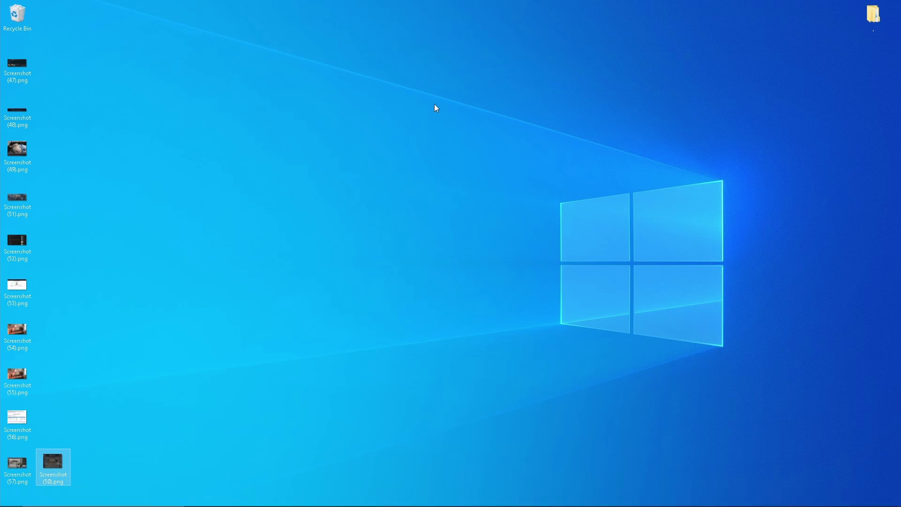
right_click(458, 109)
mouse_move(492, 115)
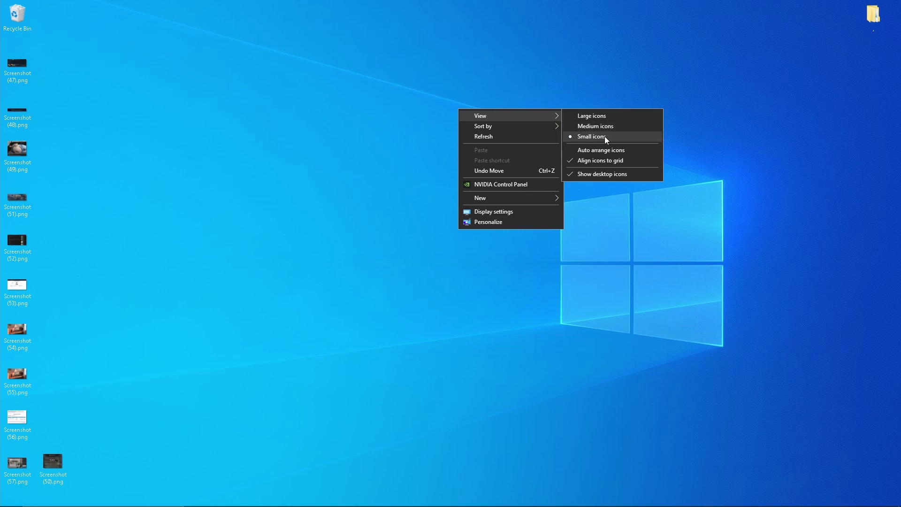
click(584, 174)
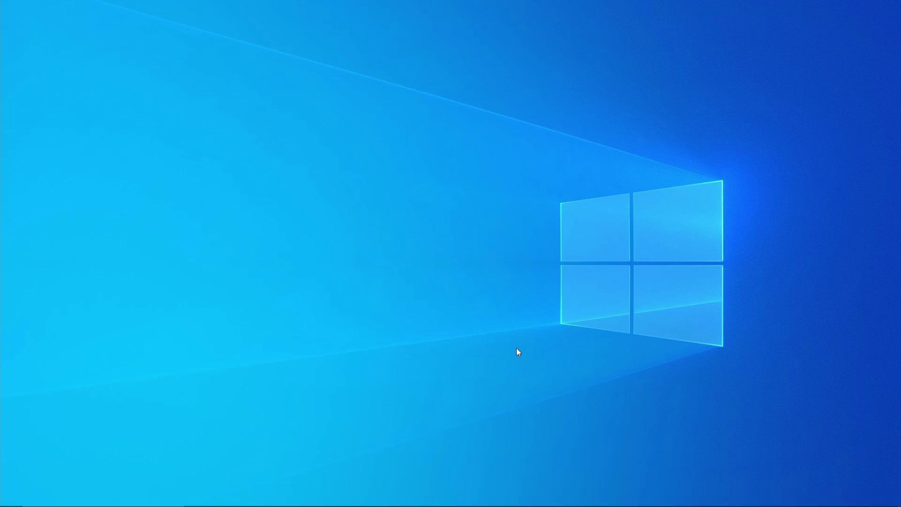
Step: Remove the Task View, People, Windows Ink Workspace and touch keyboard buttons from the taskbar
mouse_move(454, 504)
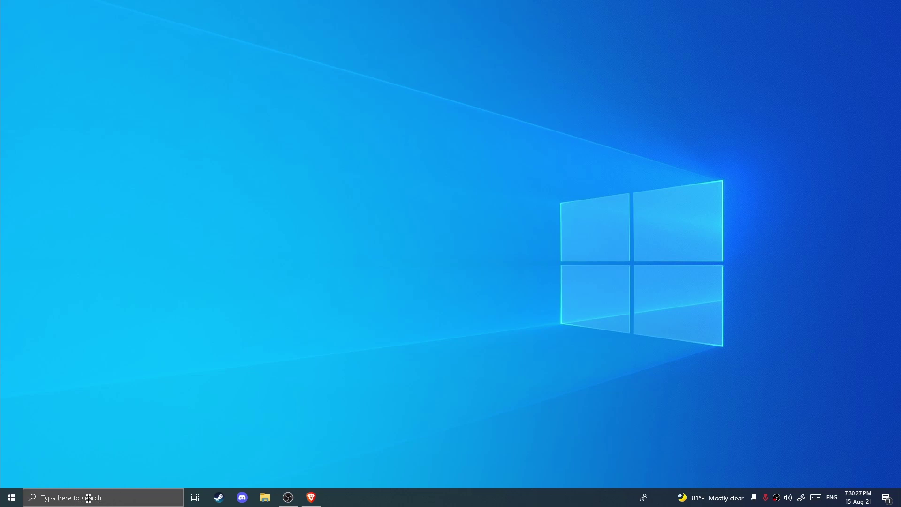
click(197, 499)
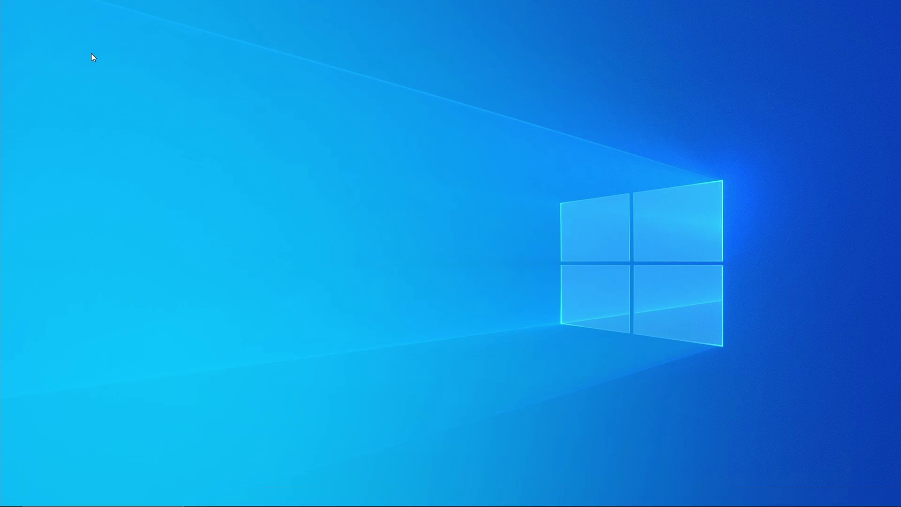
click(182, 475)
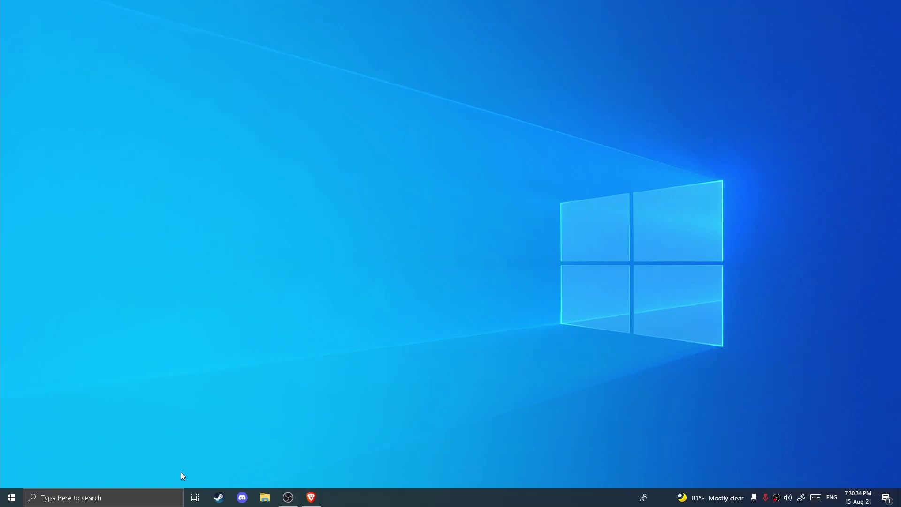
right_click(390, 504)
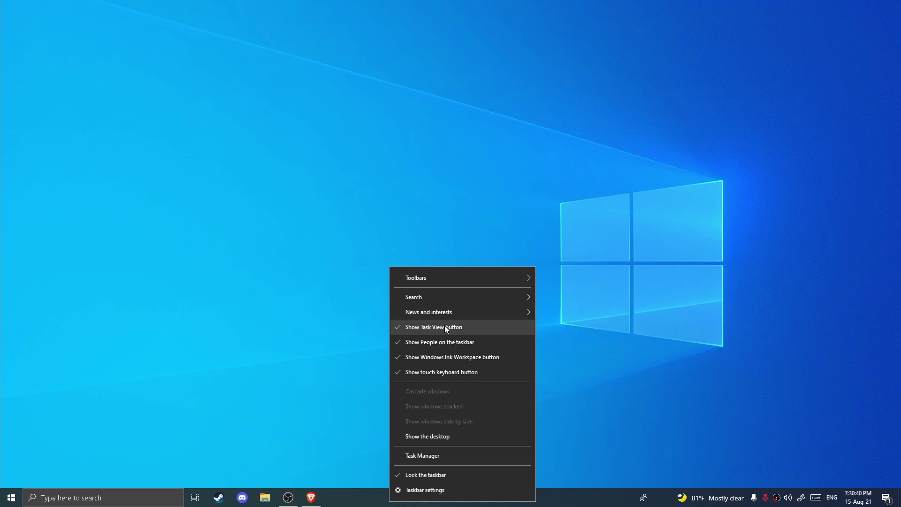
click(398, 329)
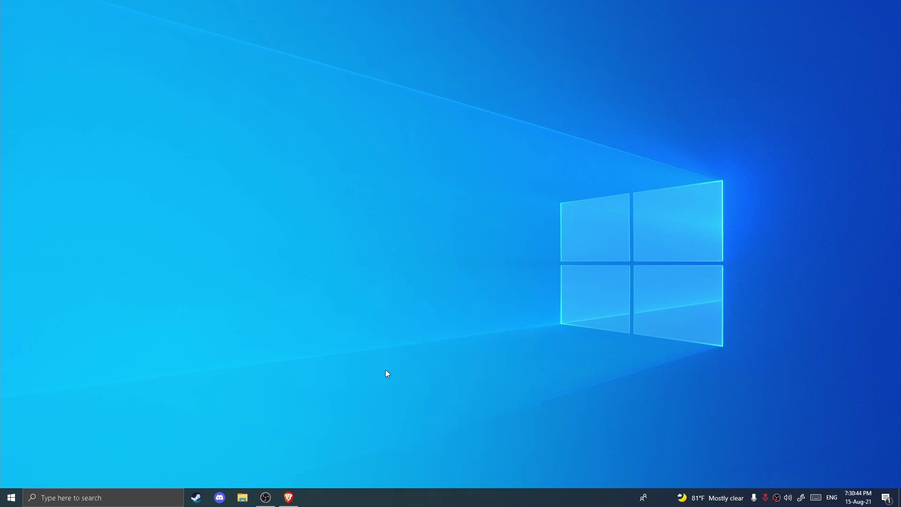
right_click(372, 502)
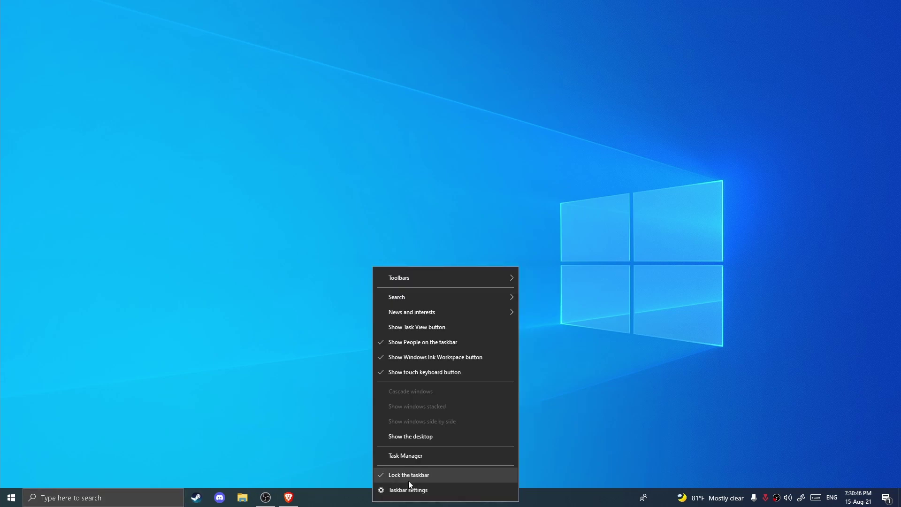
click(420, 342)
right_click(380, 503)
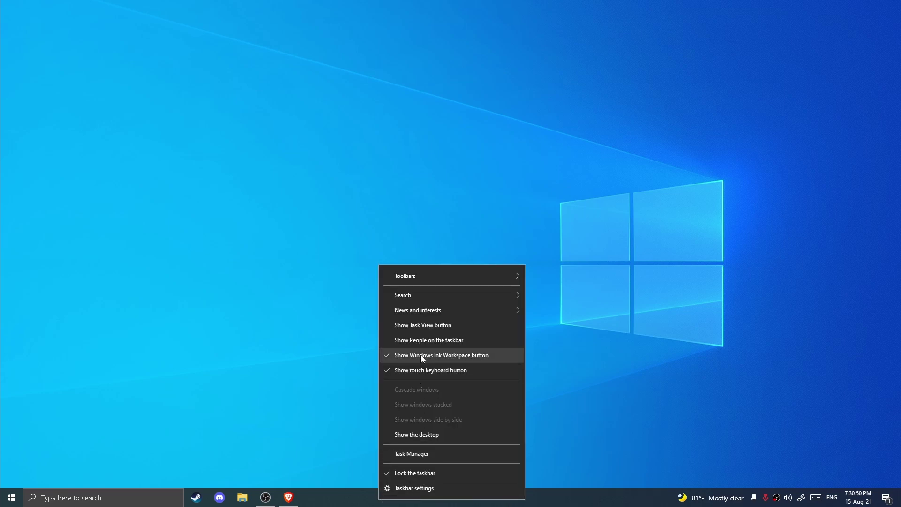
click(420, 354)
right_click(554, 504)
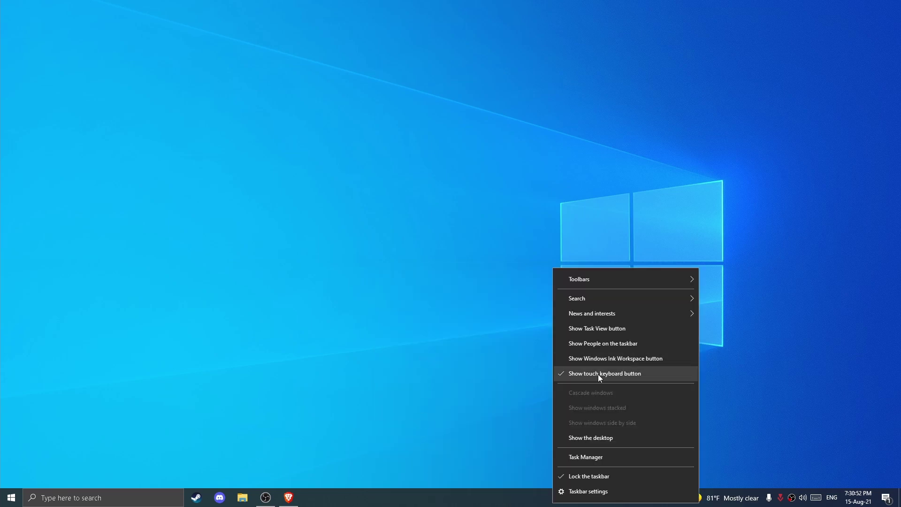
click(598, 374)
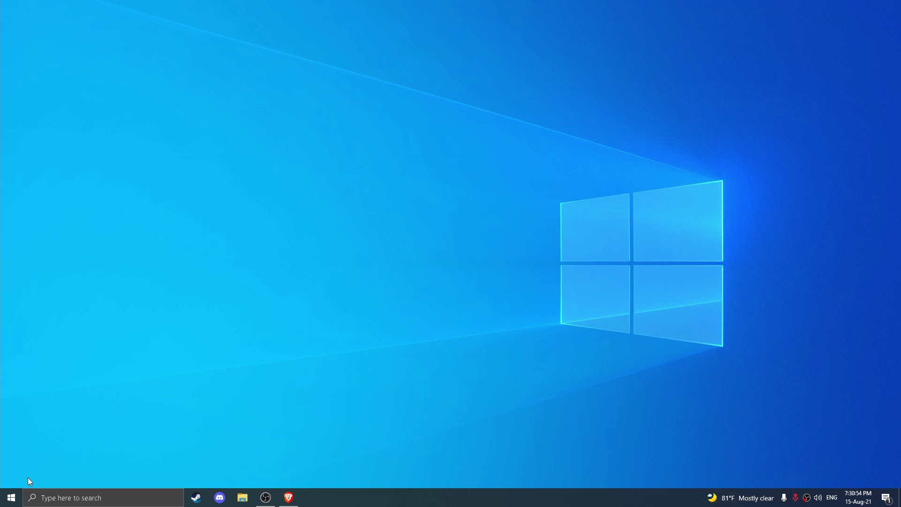
Step: Set the taskbar search to Hidden
right_click(363, 498)
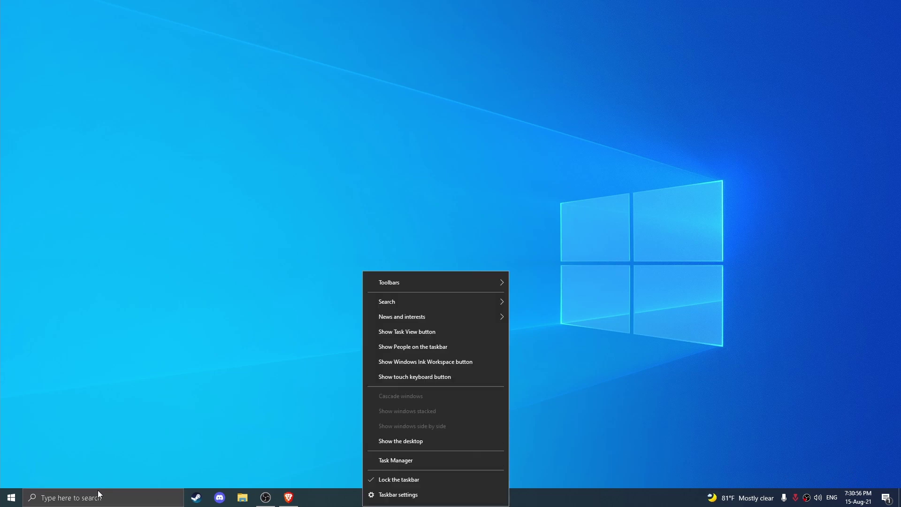
mouse_move(398, 296)
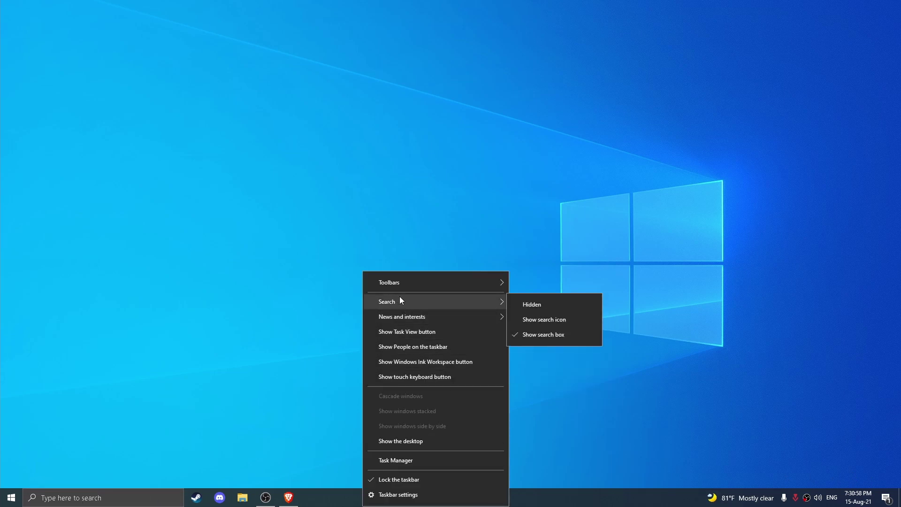
click(545, 305)
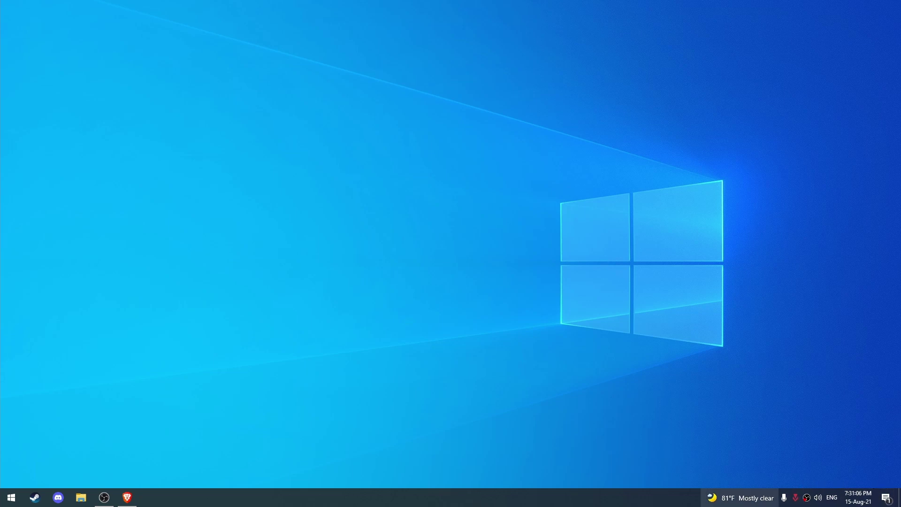
Step: Turn off the Microphone, Location, Action Center and Input Indicator system icons in the taskbar settings and close Settings
right_click(521, 505)
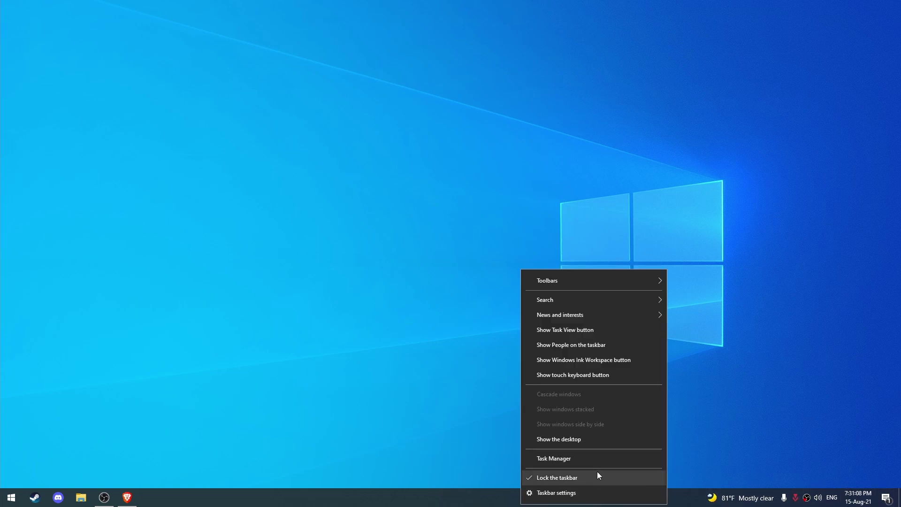
click(544, 495)
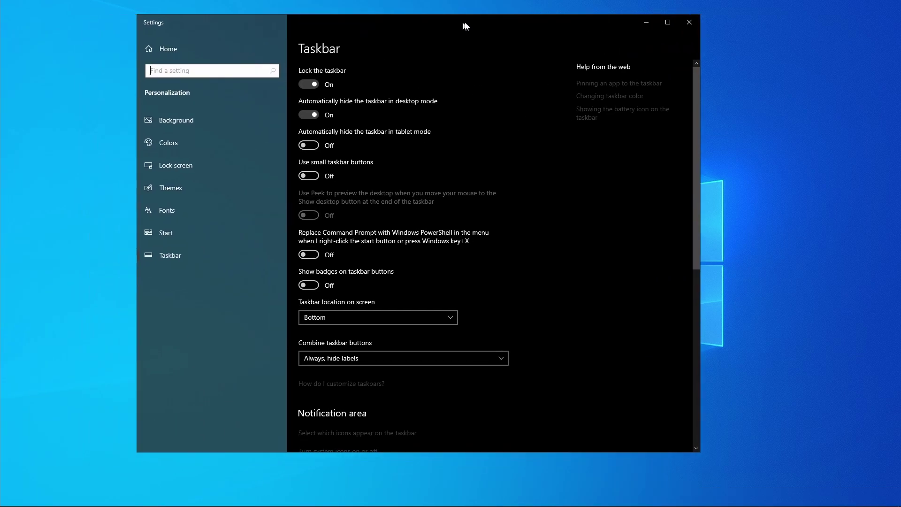
scroll(390, 283, down, 5)
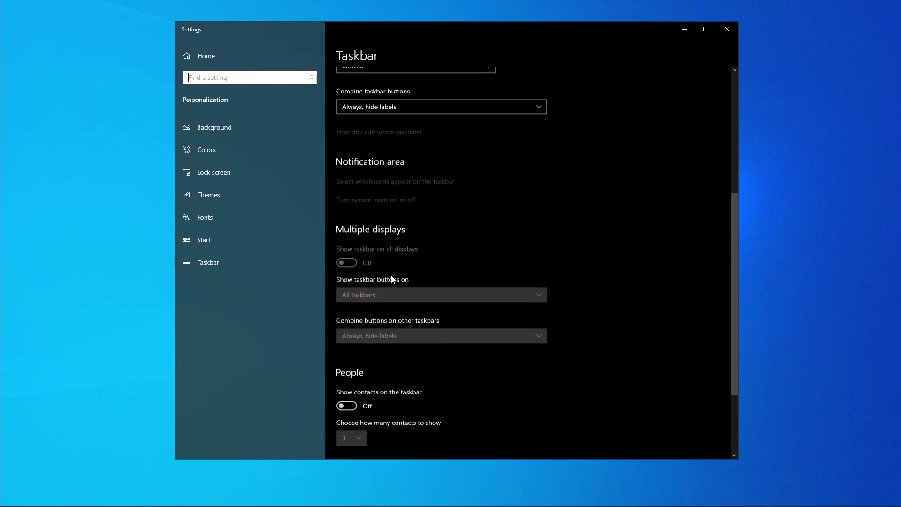
click(363, 158)
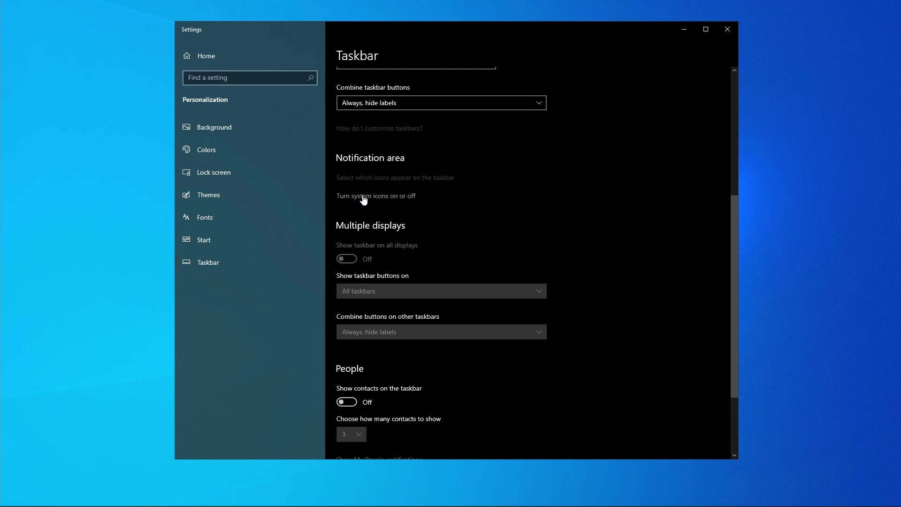
click(392, 197)
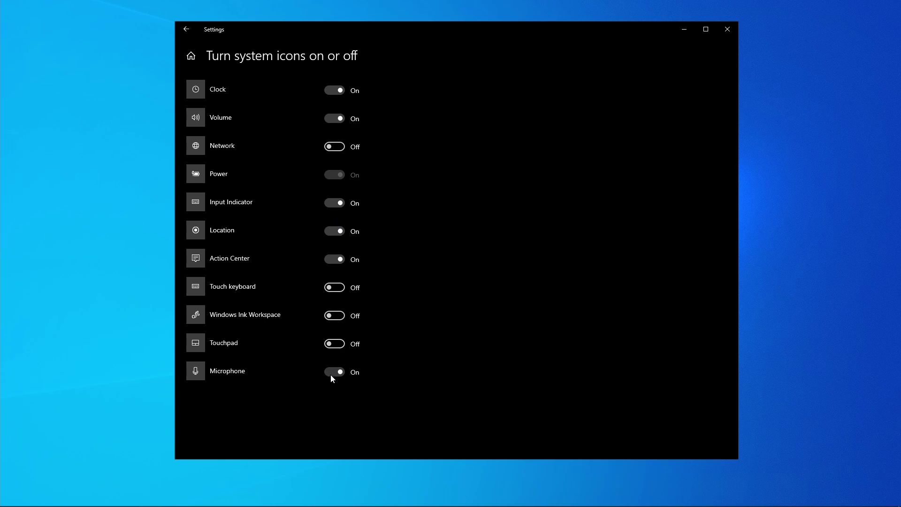
click(337, 375)
click(337, 231)
click(337, 259)
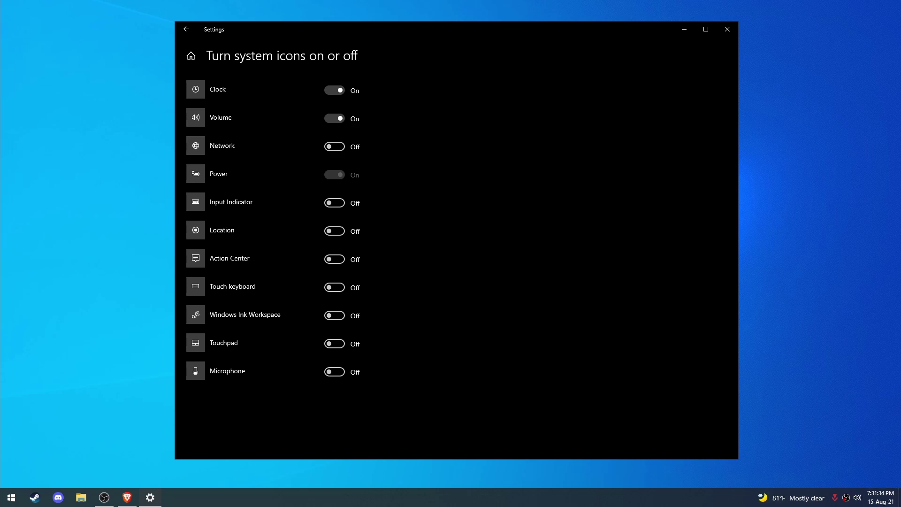
click(190, 28)
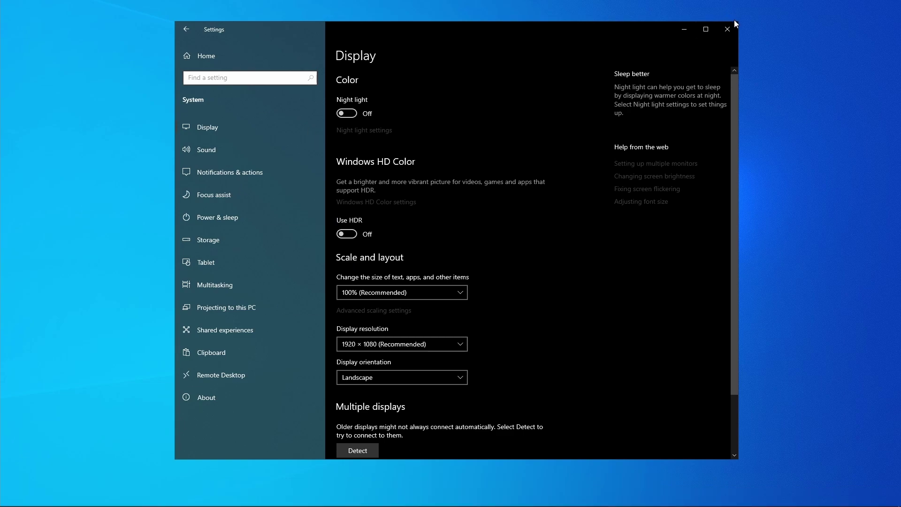
click(727, 30)
Step: Turn off automatic hiding of the taskbar in desktop mode and close the taskbar settings
right_click(535, 497)
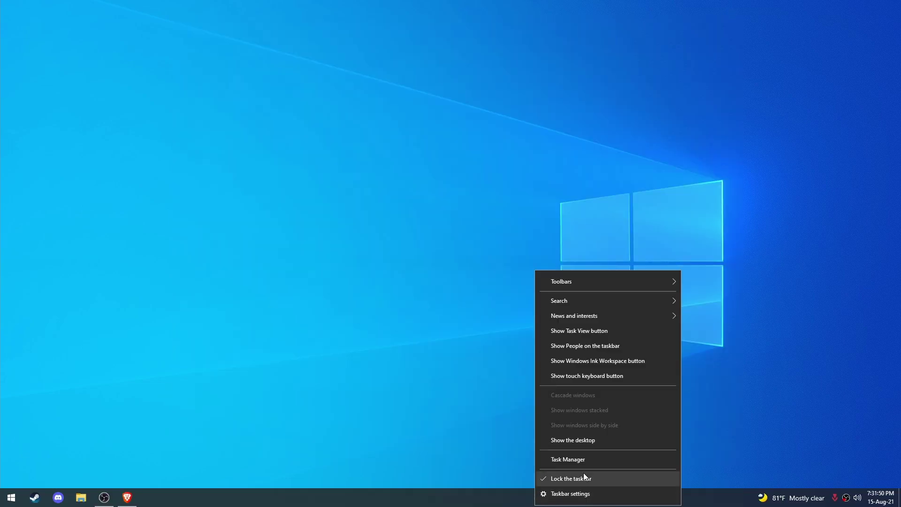
click(578, 490)
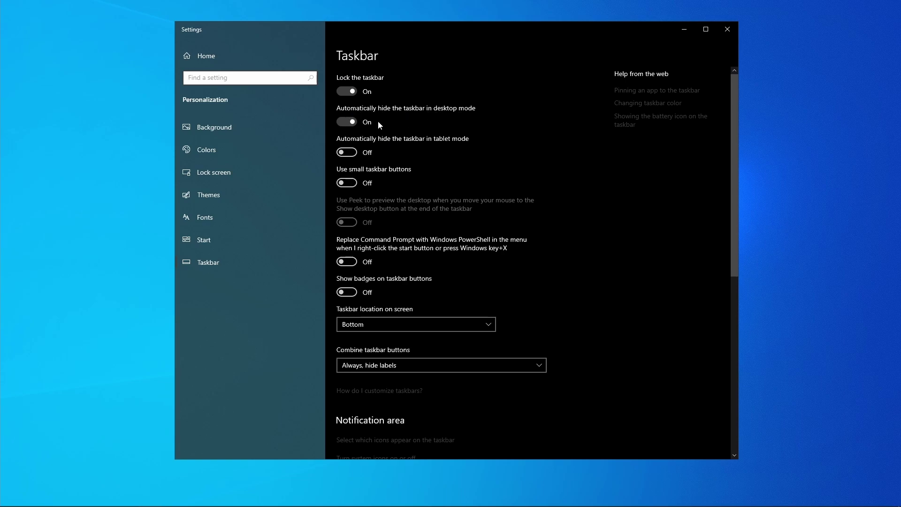
click(350, 122)
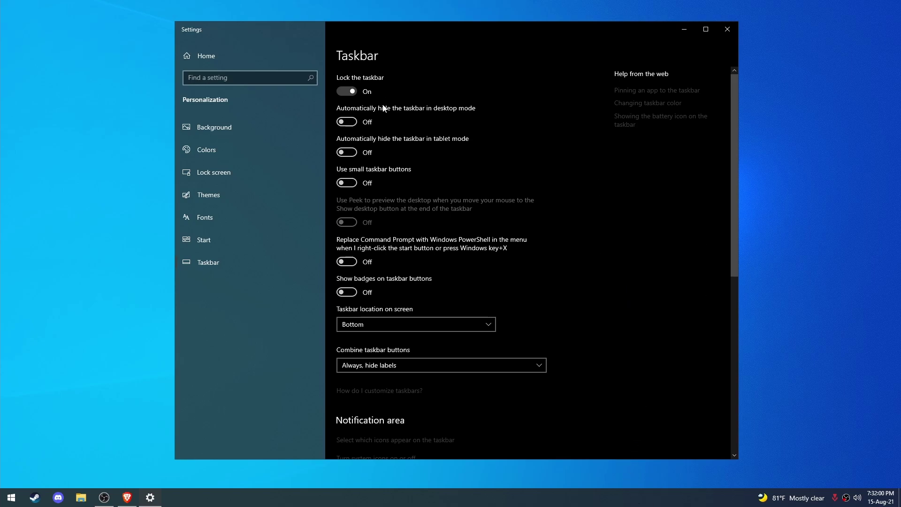
click(348, 121)
click(350, 122)
click(726, 29)
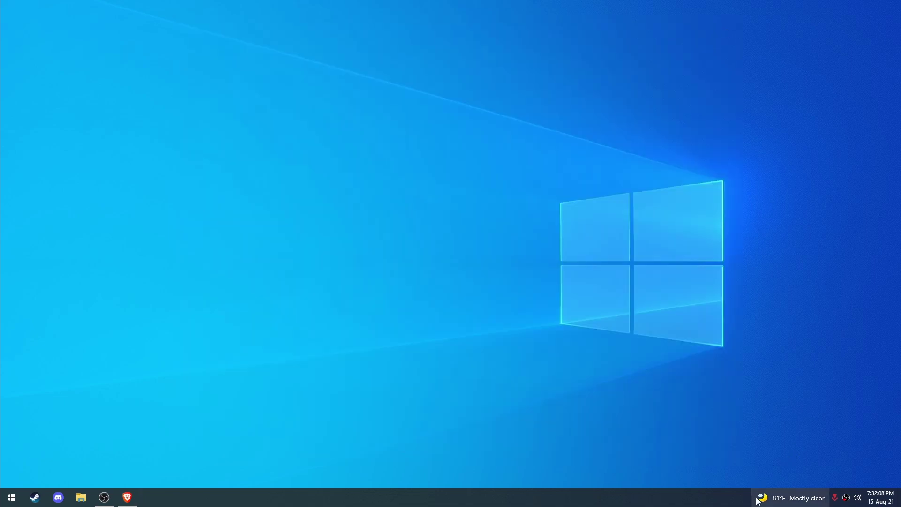
Step: Turn off News and interests on the taskbar
click(782, 496)
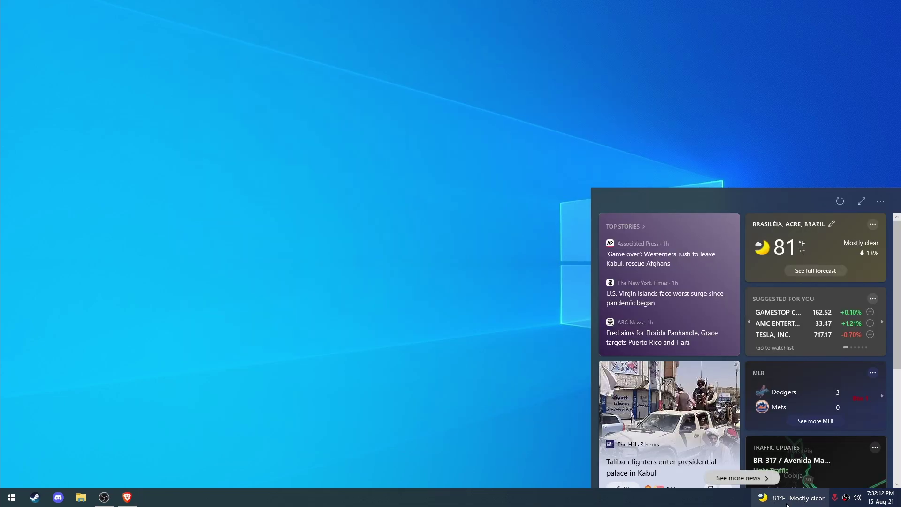
click(521, 497)
right_click(673, 497)
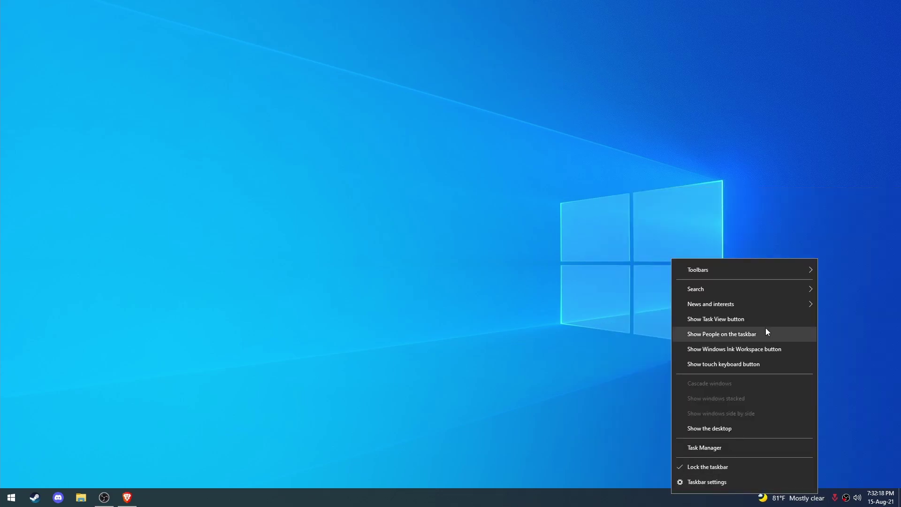
mouse_move(695, 305)
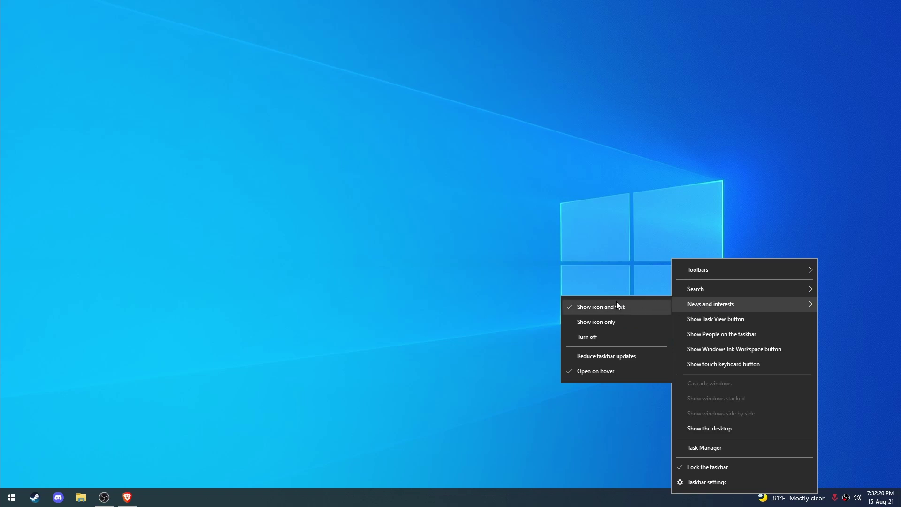
click(604, 341)
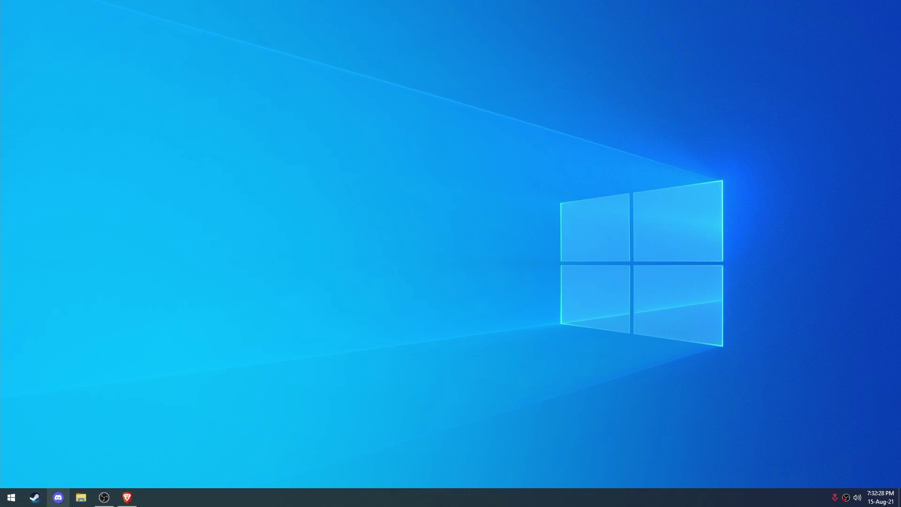
Step: Add a new taskbar toolbar based on the "!" folder in Documents
right_click(272, 502)
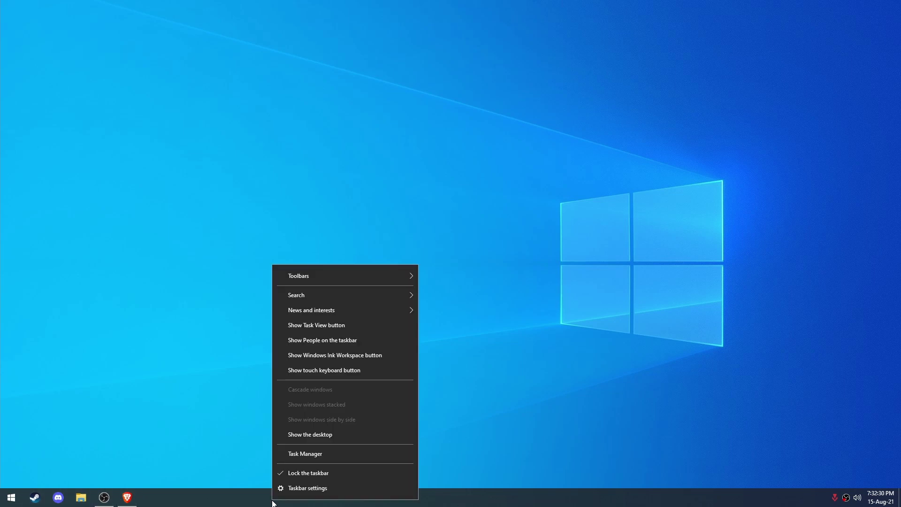
right_click(225, 499)
mouse_move(290, 279)
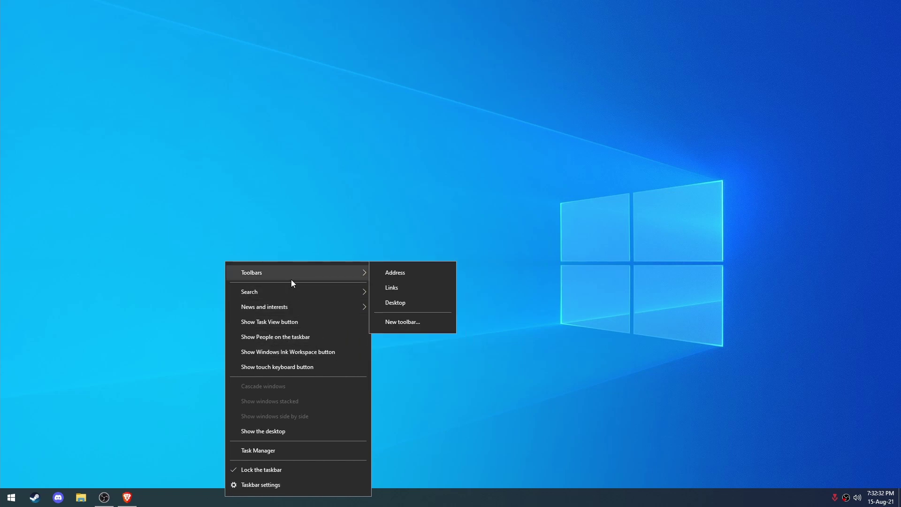
click(408, 322)
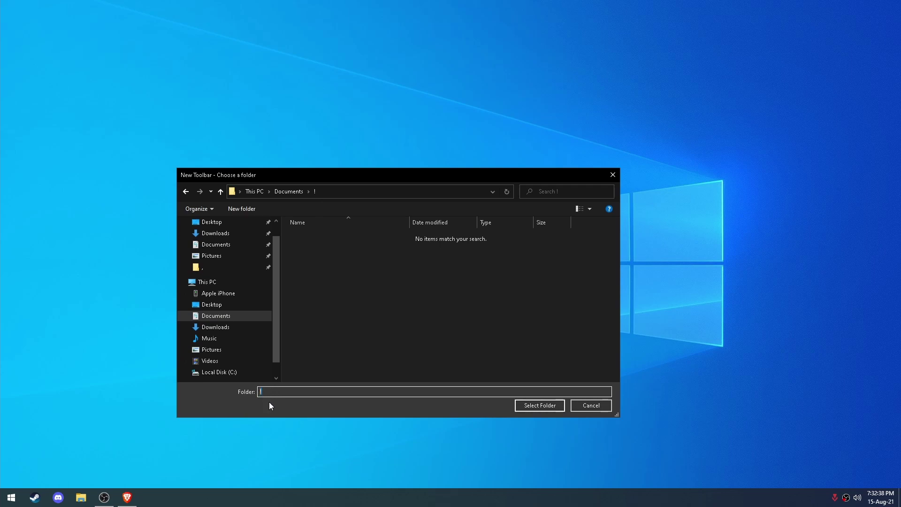
click(540, 407)
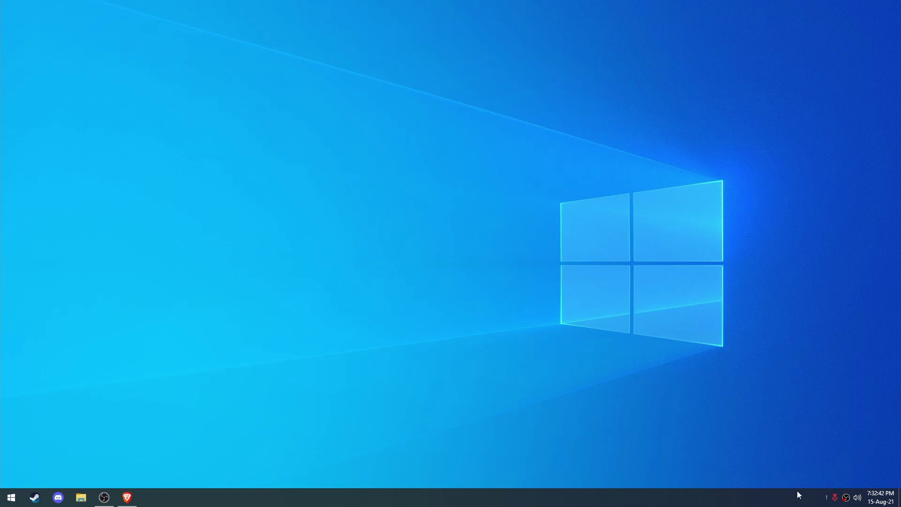
Step: Unlock the taskbar and move the "!" toolbar directly beside the Start button, ahead of the pinned app icons
right_click(667, 504)
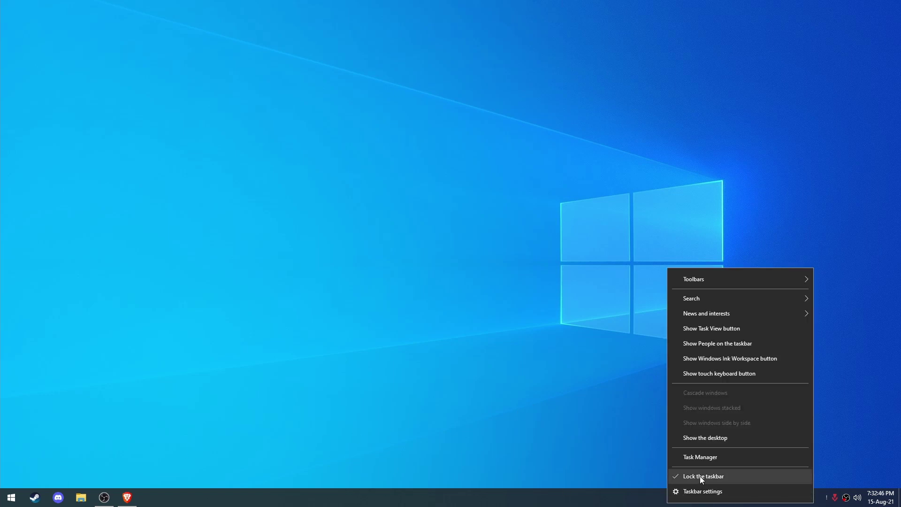
click(700, 476)
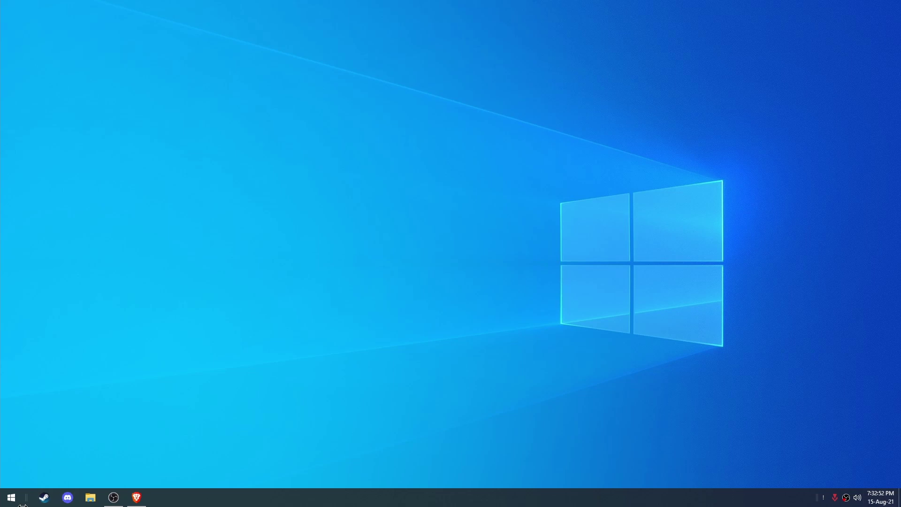
drag(805, 496, 26, 501)
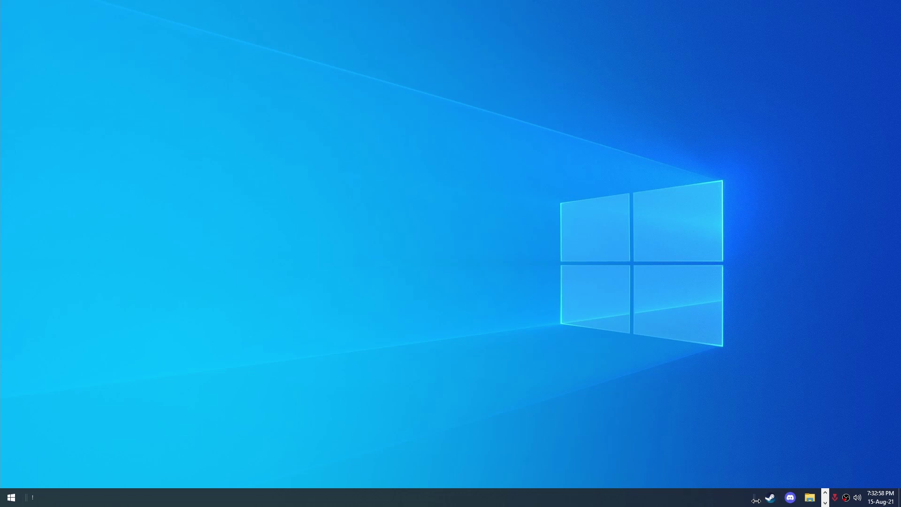
Step: Move the app icons to the middle of the taskbar and lock the taskbar again
drag(756, 500, 407, 504)
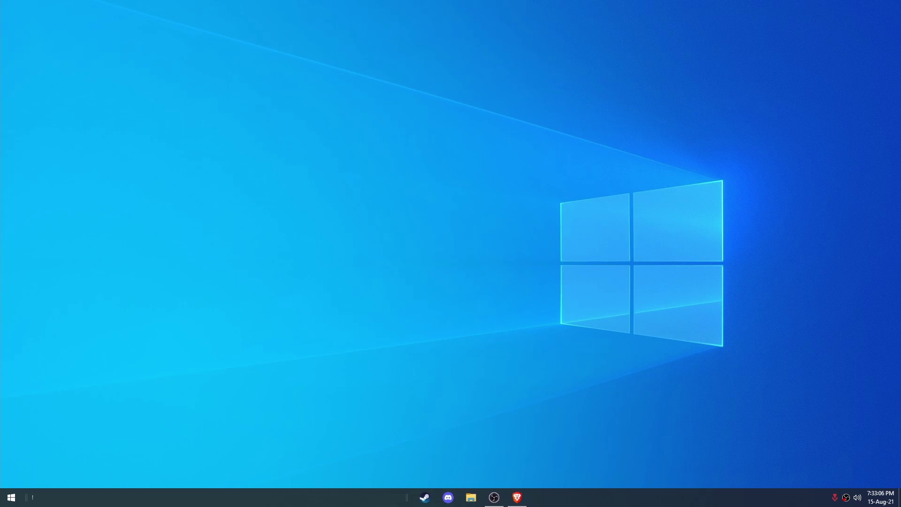
right_click(406, 503)
click(404, 478)
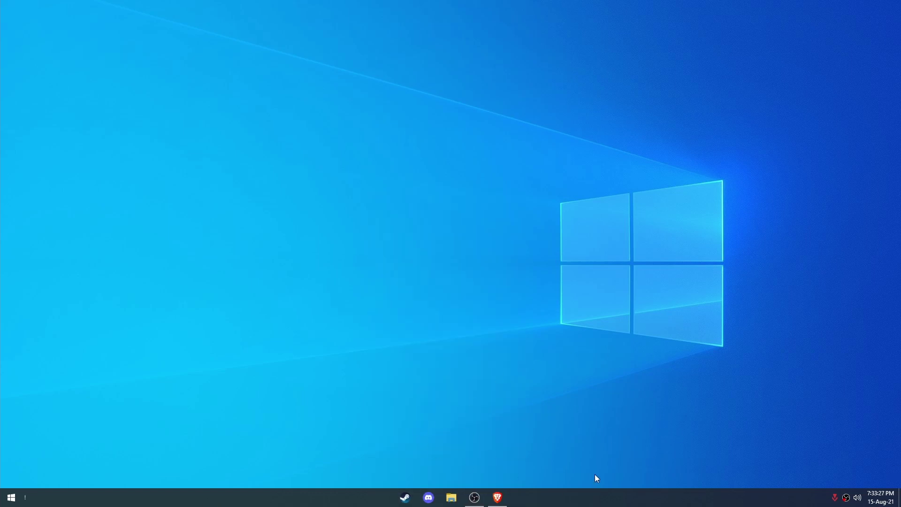
Step: Set wallpaperflare.com_wallpaper (2).jpg from the Downloads subfolder ALL as the desktop background and close Settings
right_click(578, 498)
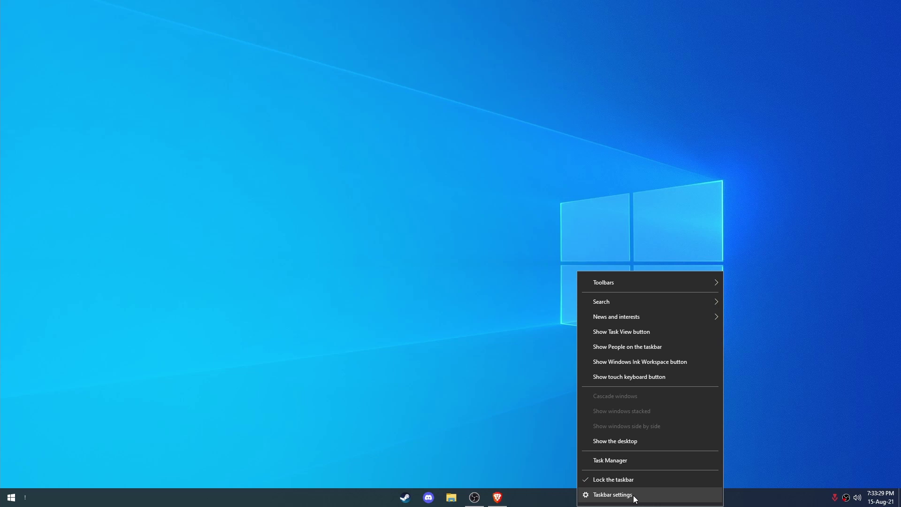
right_click(442, 308)
click(488, 422)
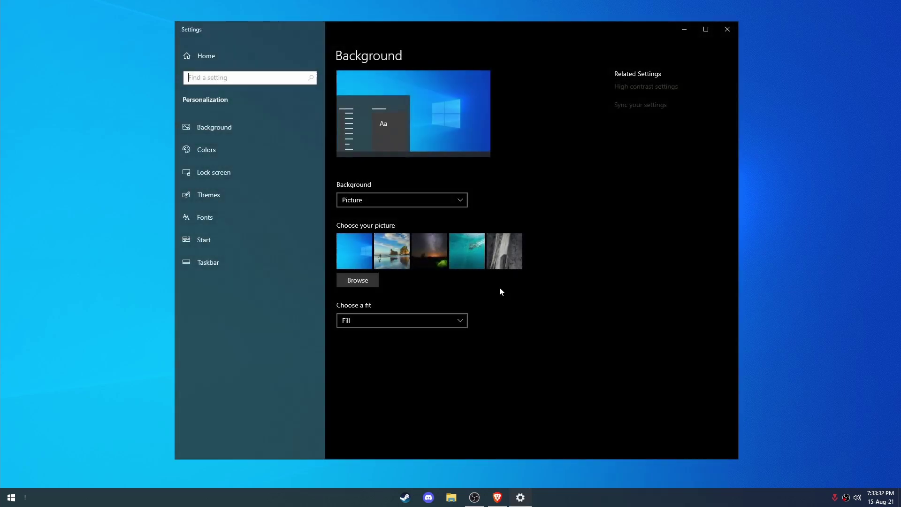
click(266, 123)
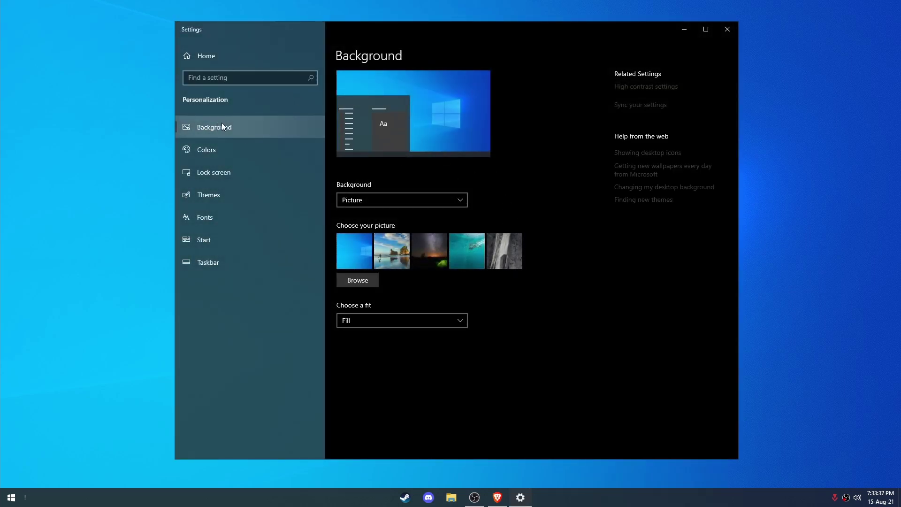
click(343, 280)
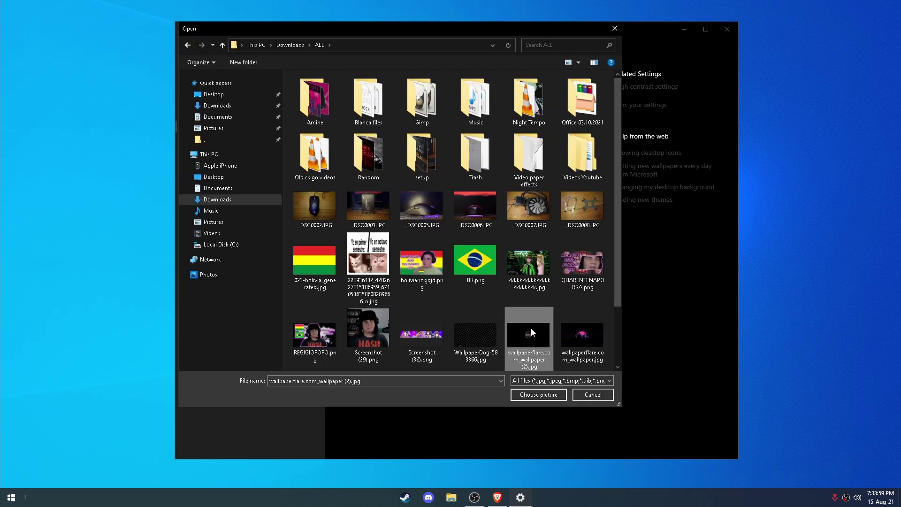
click(547, 396)
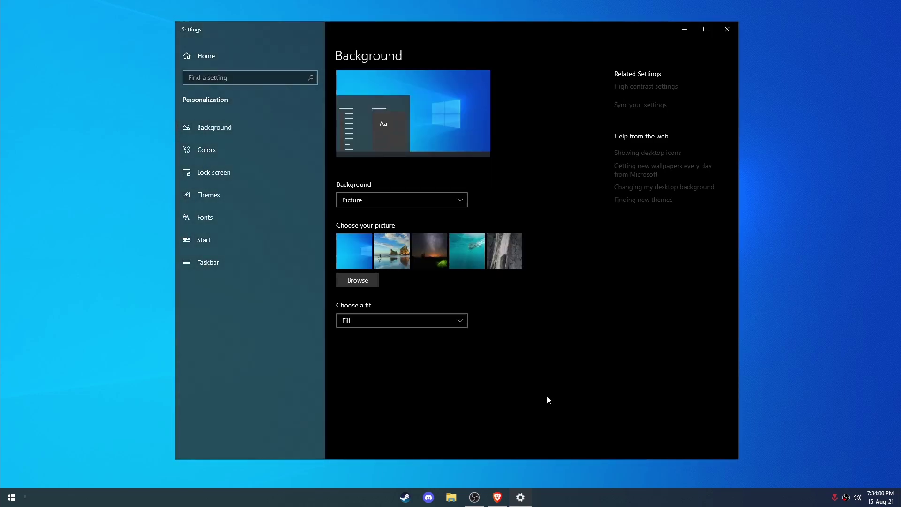
key(alt+F4)
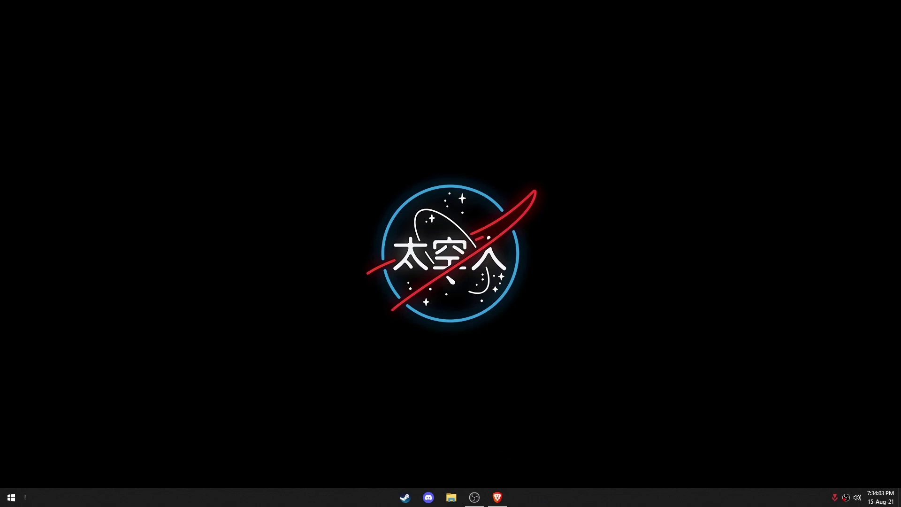
Step: Open the Colors page of the desktop's personalization settings and look through its options
right_click(549, 497)
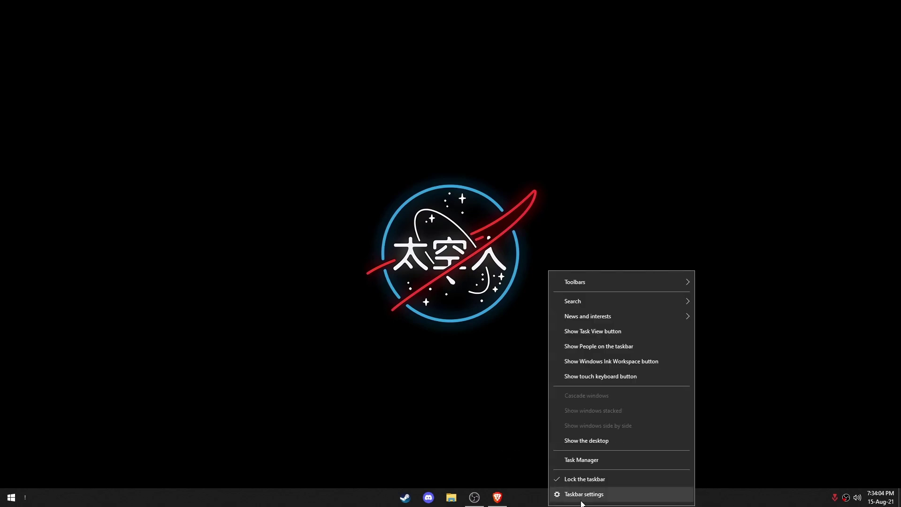
click(407, 402)
right_click(465, 346)
click(496, 456)
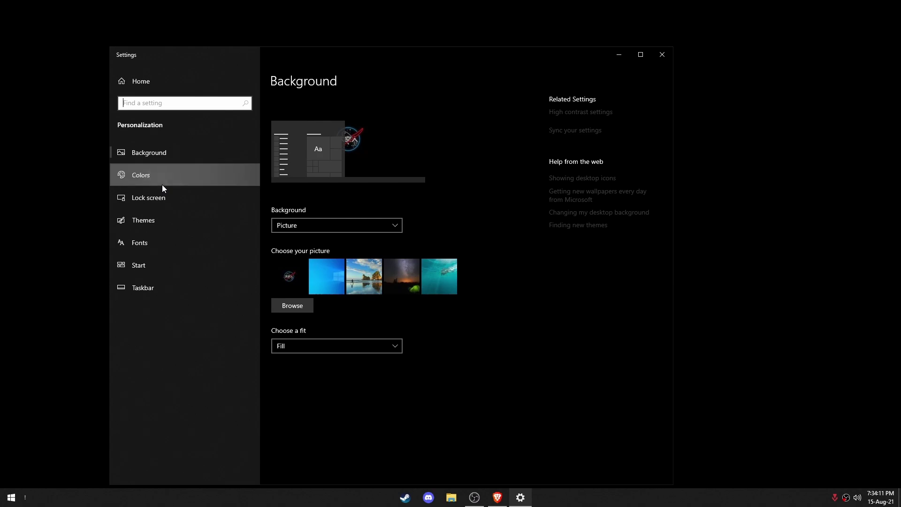
click(160, 183)
scroll(309, 295, down, 2)
scroll(311, 295, up, 2)
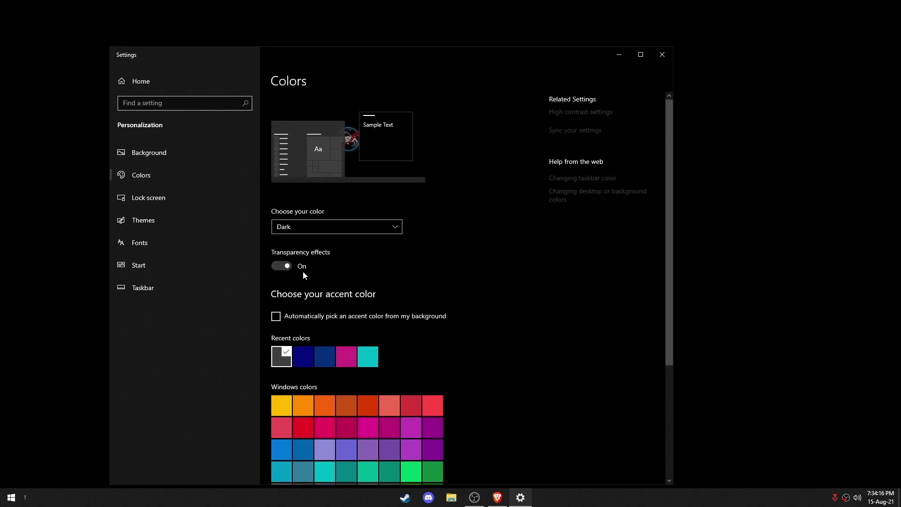
Step: Switch the transparency effects off and on repeatedly to compare the taskbar's look, leave them on, and close Settings
click(290, 266)
click(286, 267)
click(286, 266)
click(286, 267)
click(283, 266)
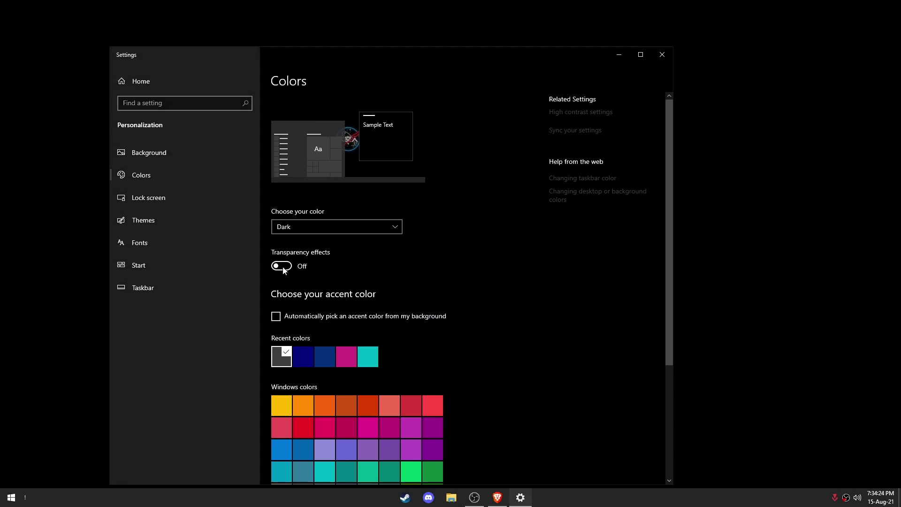
click(282, 266)
scroll(398, 297, down, 4)
scroll(390, 334, up, 4)
click(662, 57)
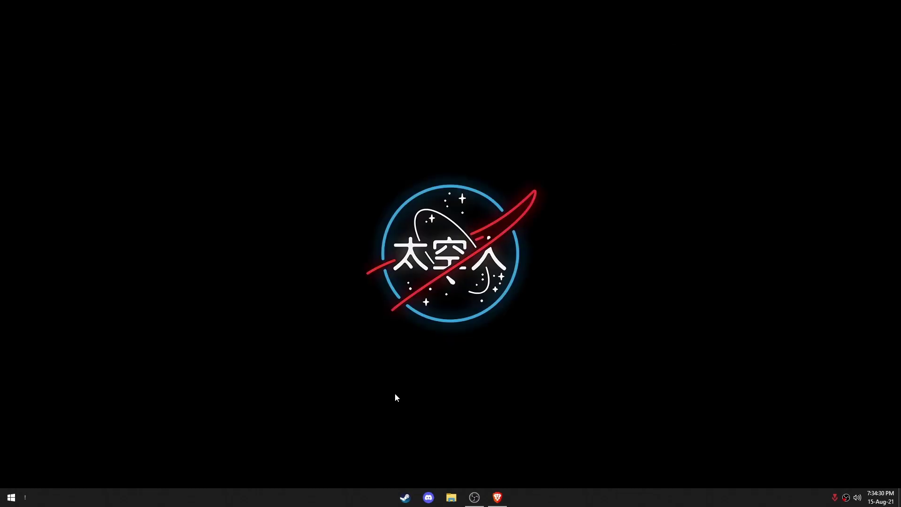